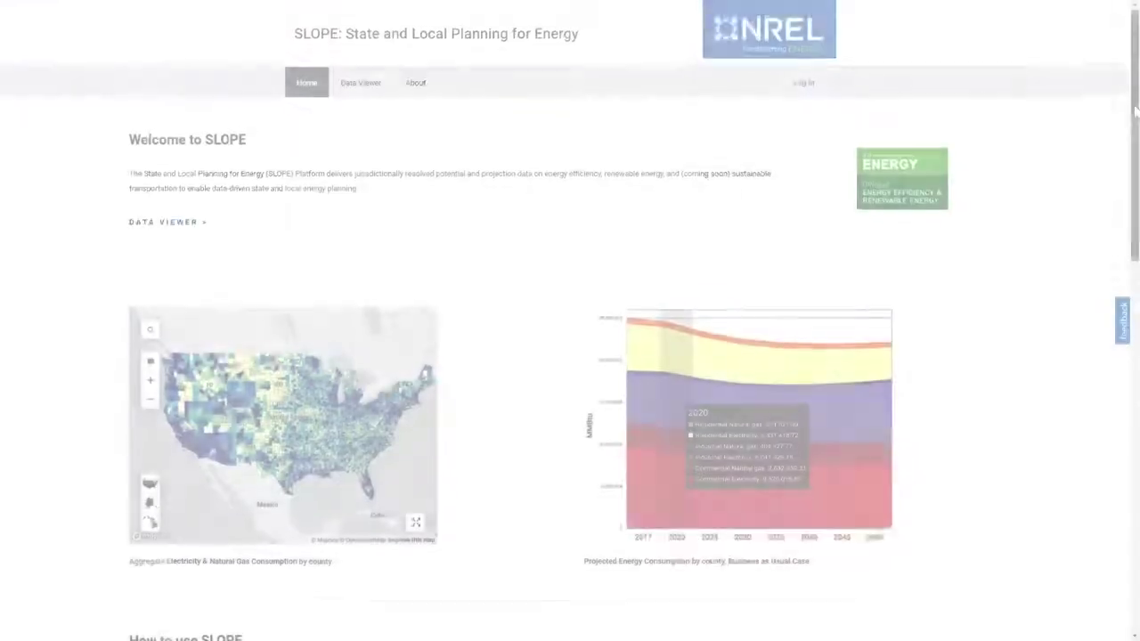
- Open the Data Viewer showing 2017 net electricity and natural gas consumption by state
left_click_drag(1138, 159, 1137, 337)
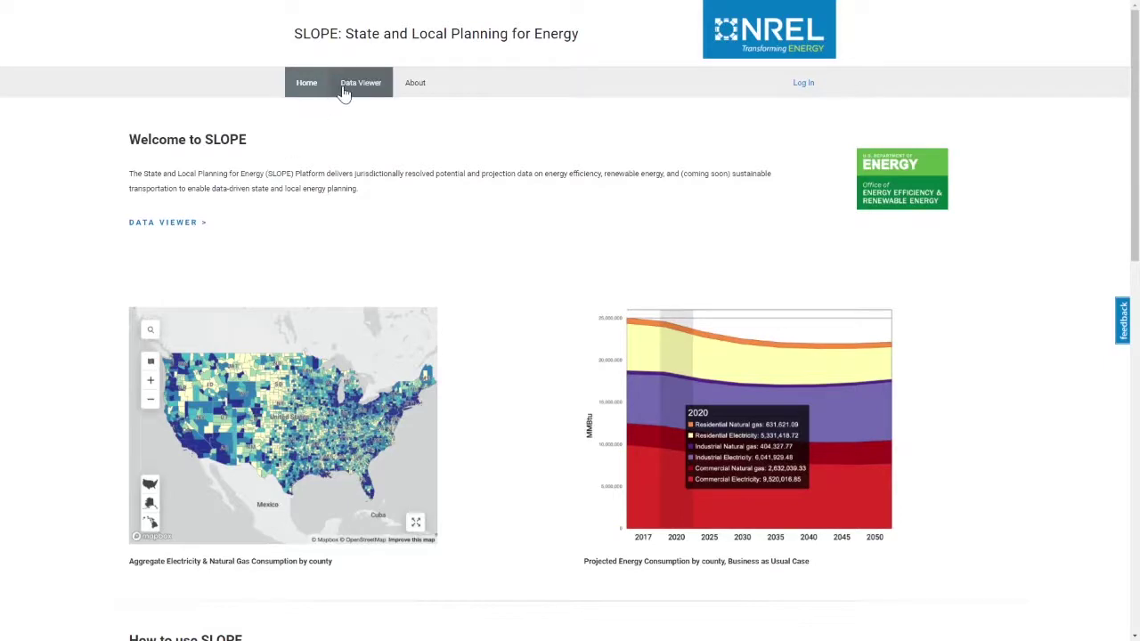
left_click(343, 92)
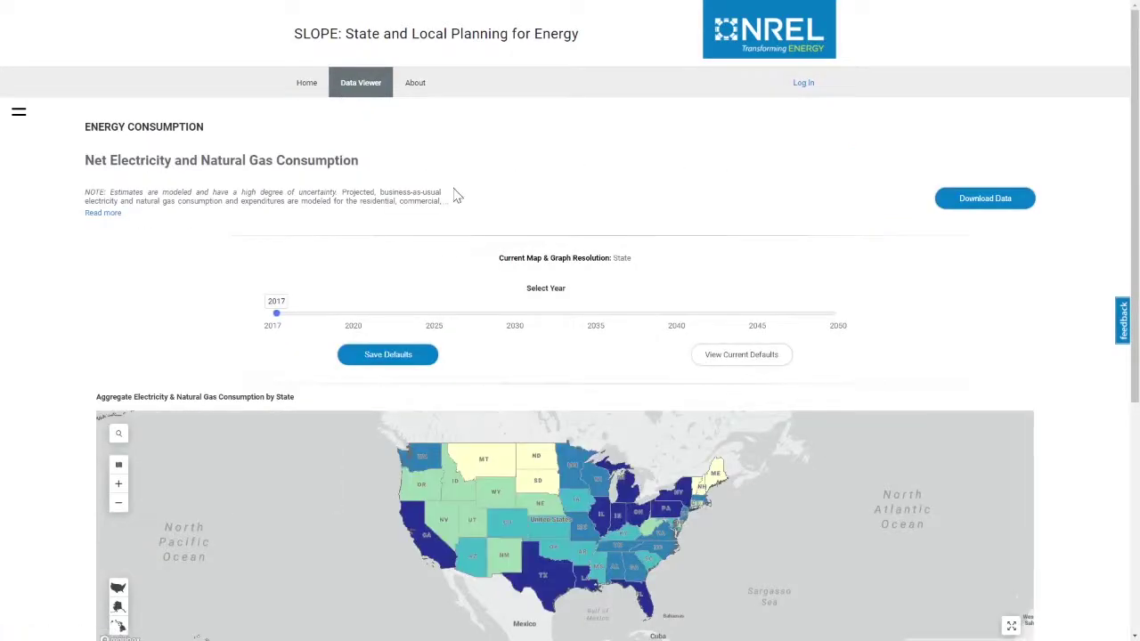
left_click_drag(1133, 157, 1137, 267)
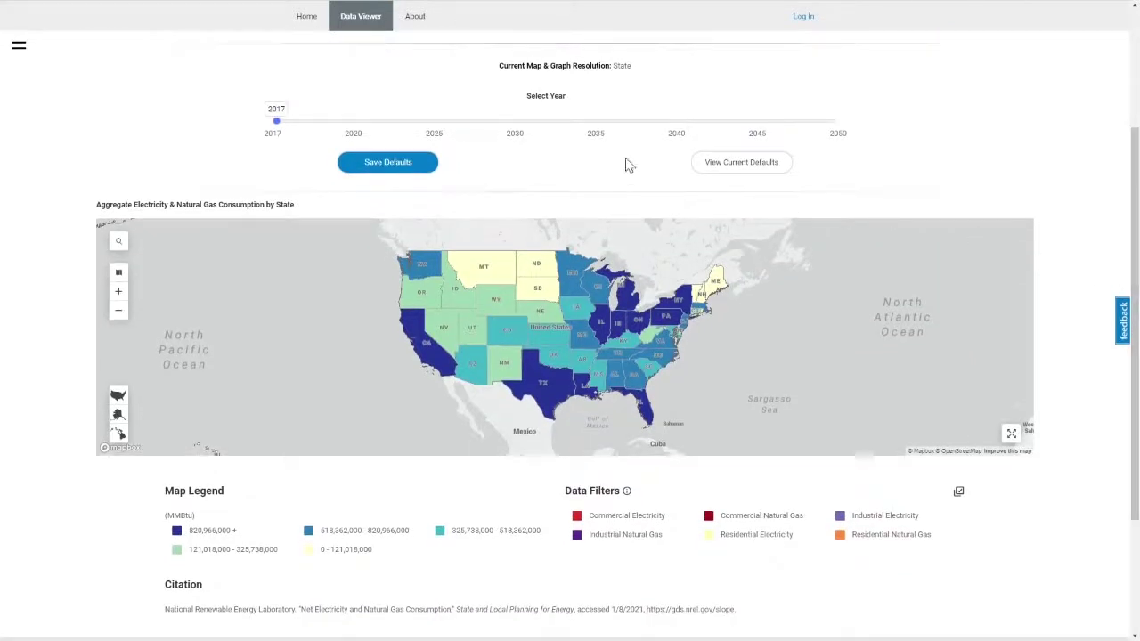
- Load the Population layer from the Demographics section of the Layer Database
left_click(18, 49)
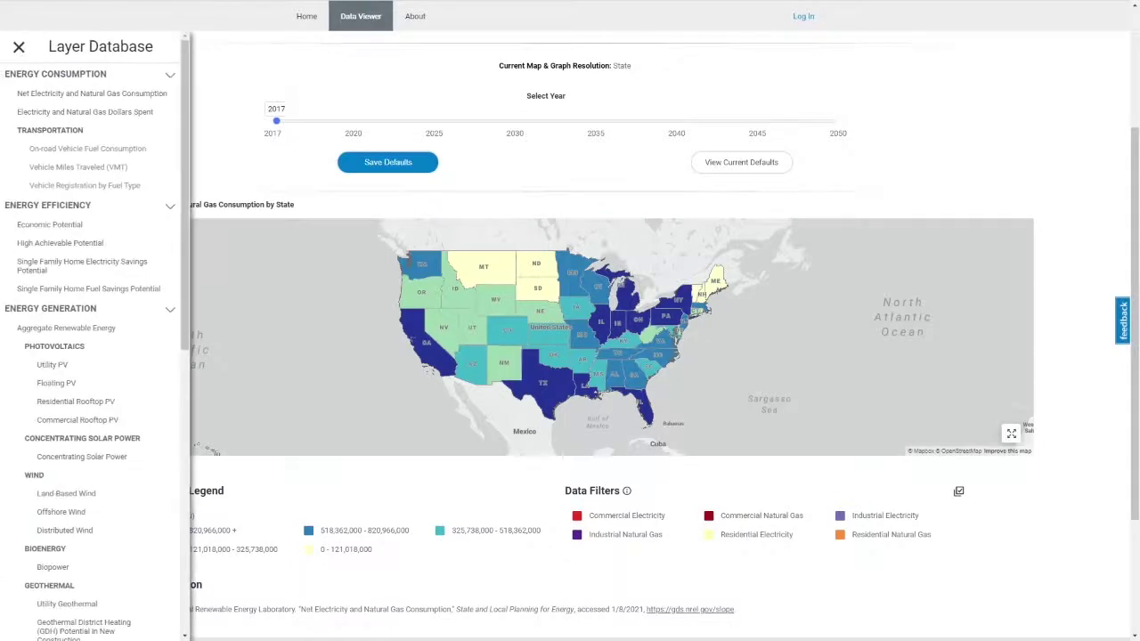
left_click_drag(183, 63, 191, 171)
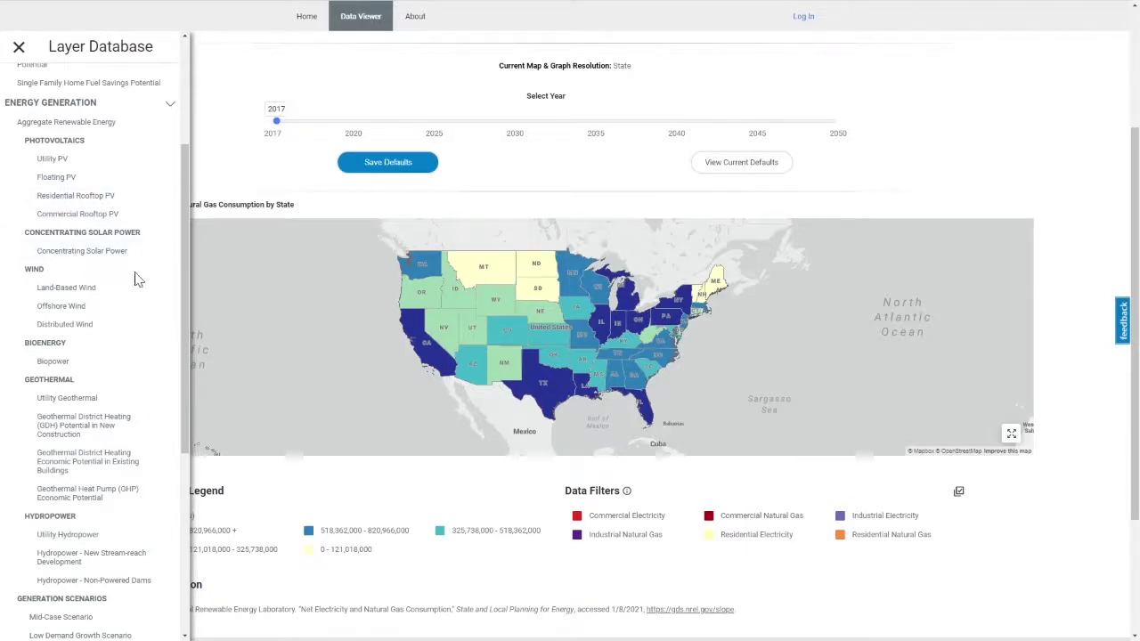
left_click_drag(185, 236, 185, 419)
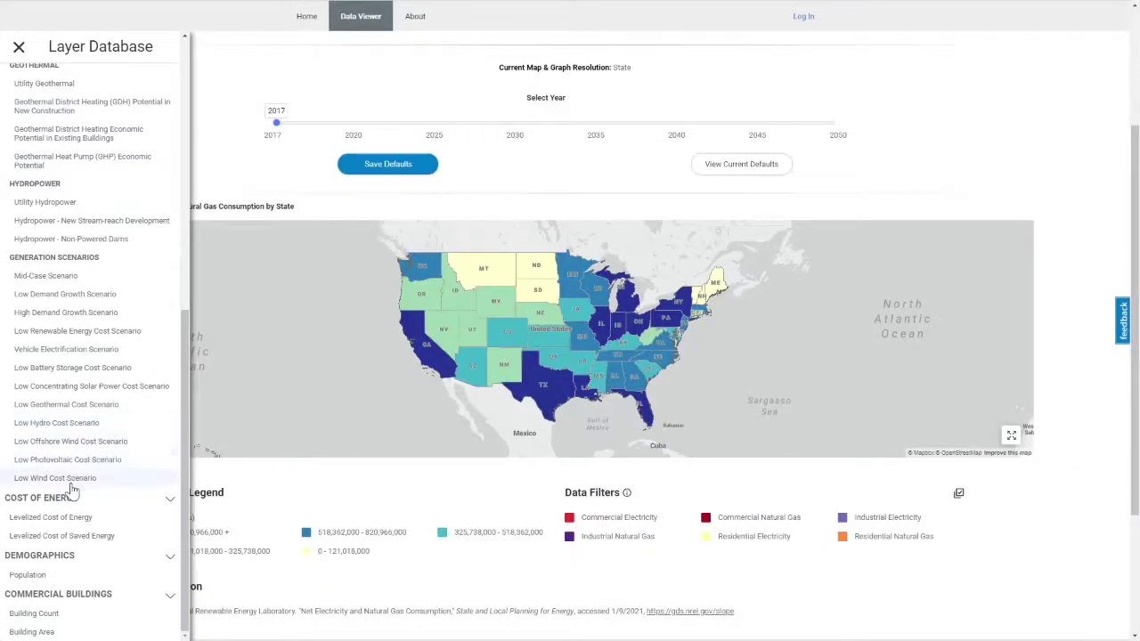
left_click(27, 576)
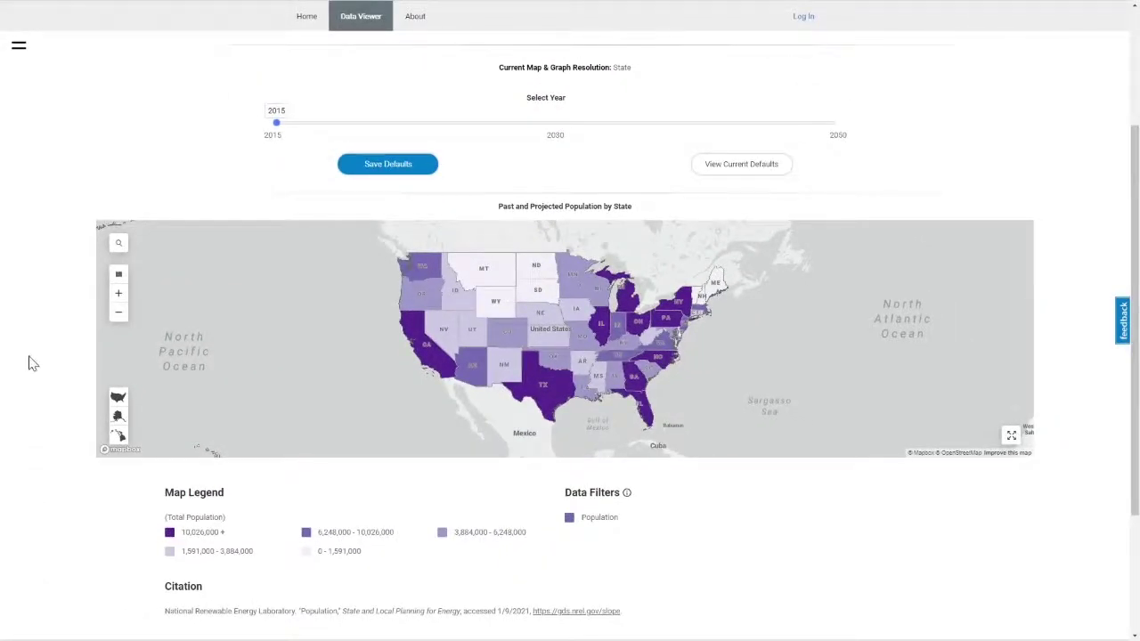
- Switch the population map to County resolution and set the year slider to 2030
left_click(119, 278)
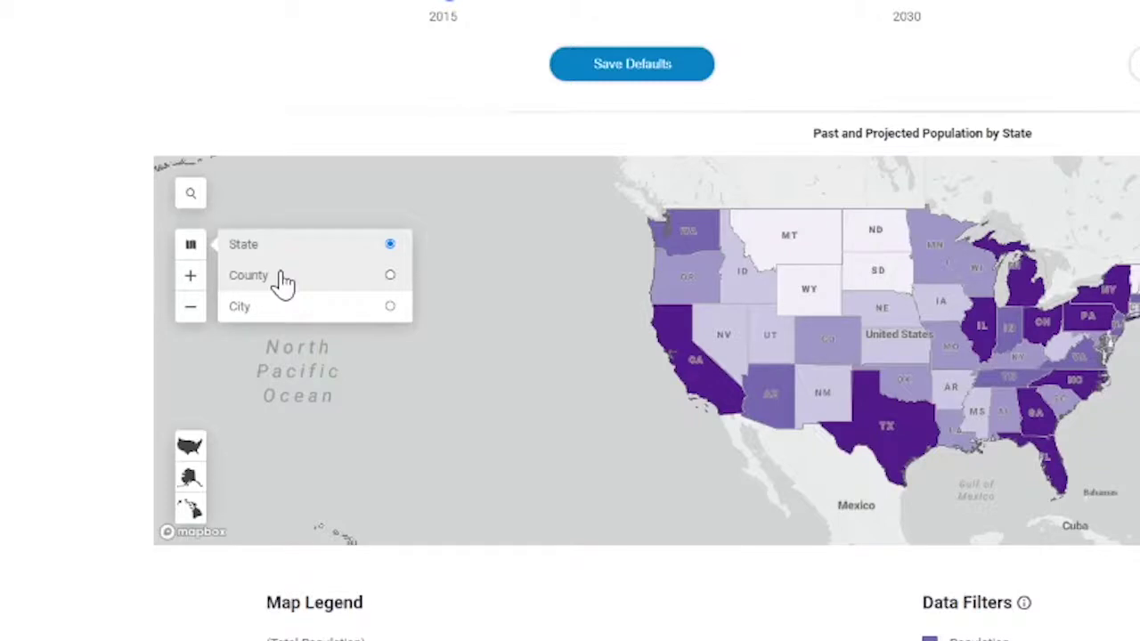
left_click(281, 276)
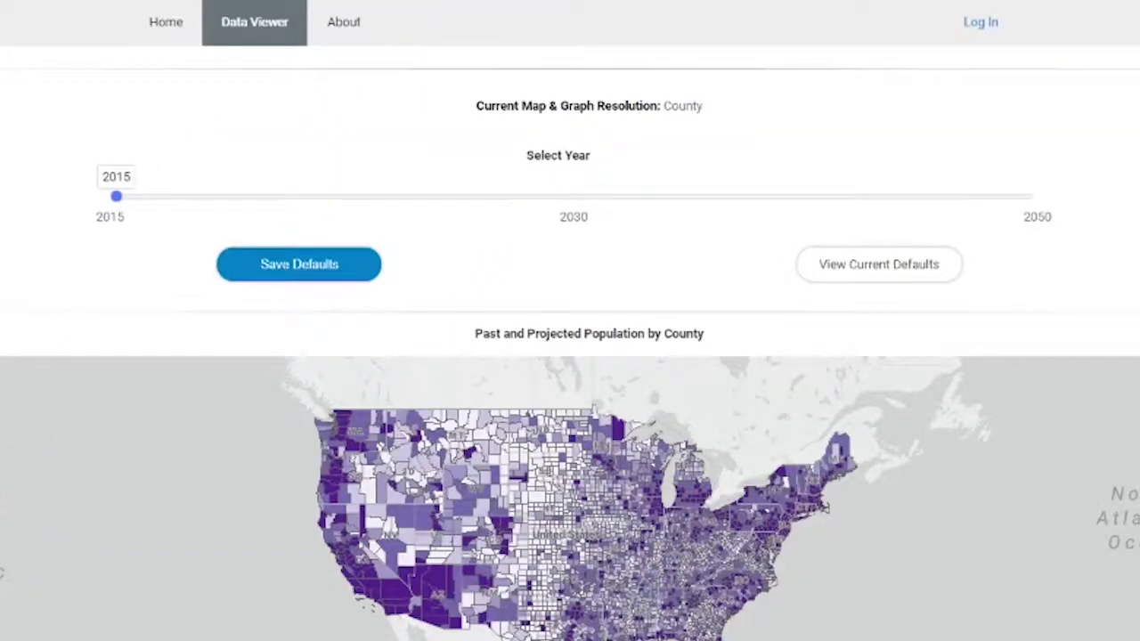
left_click_drag(116, 190, 896, 206)
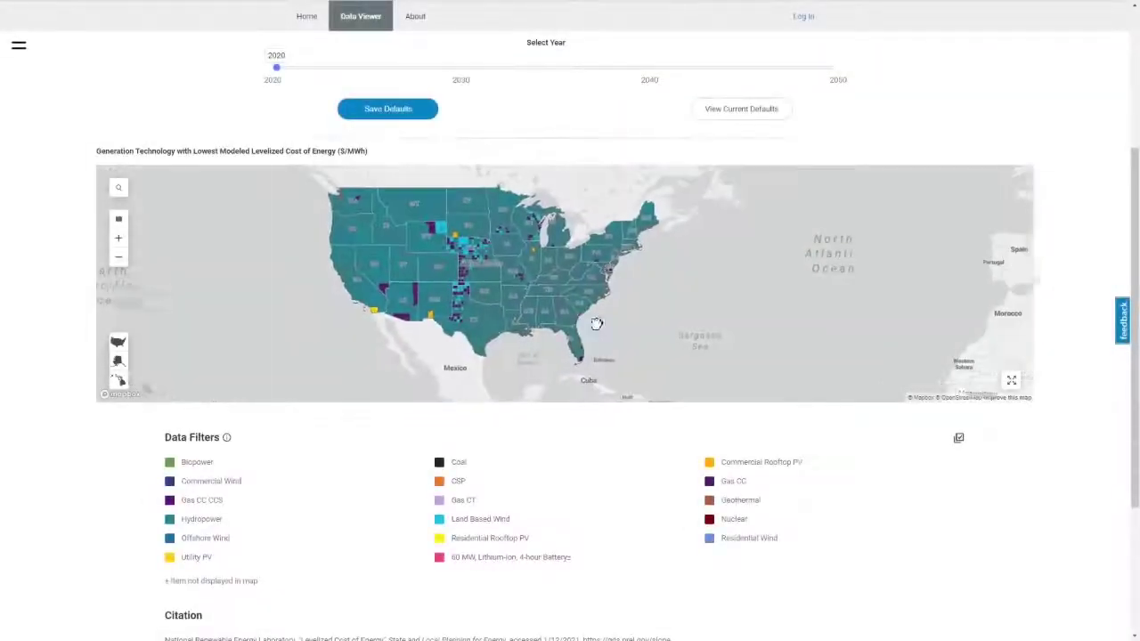
- Search 'Rockdale' and centre the lowest-cost map on Rockdale, GA to show its cost chart
left_click_drag(597, 324, 558, 320)
left_click(118, 237)
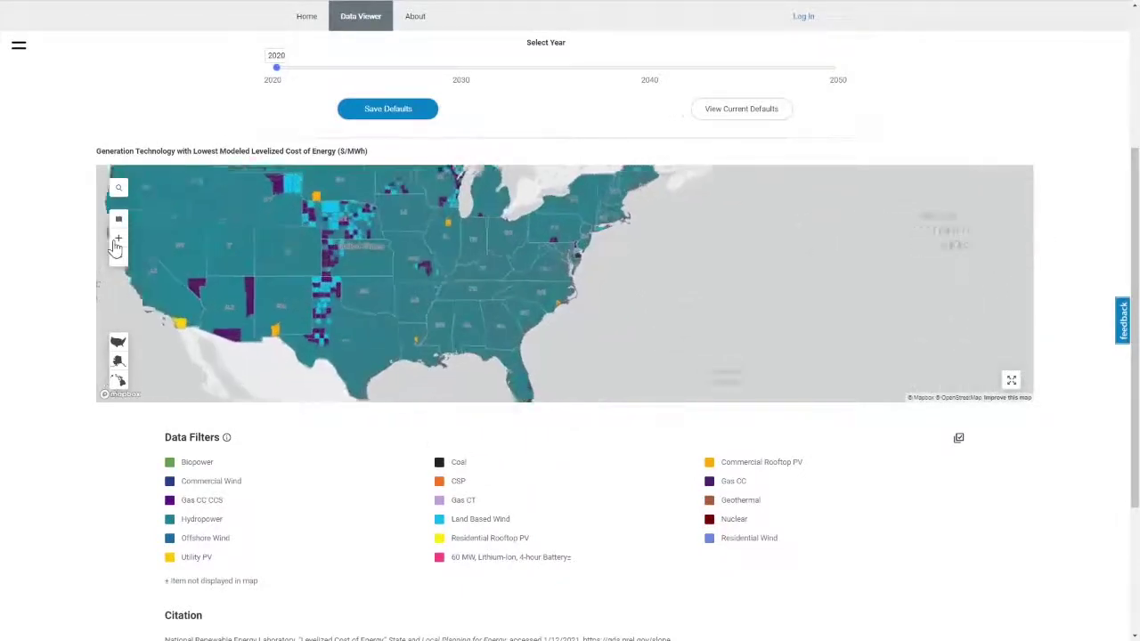
left_click_drag(616, 377, 633, 335)
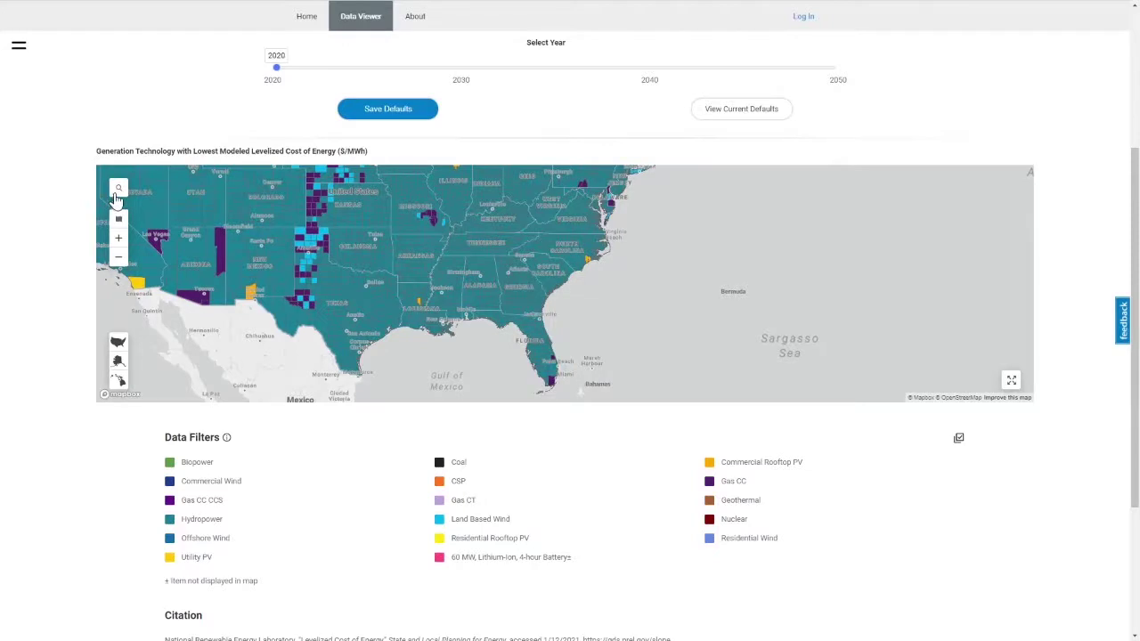
left_click(119, 188)
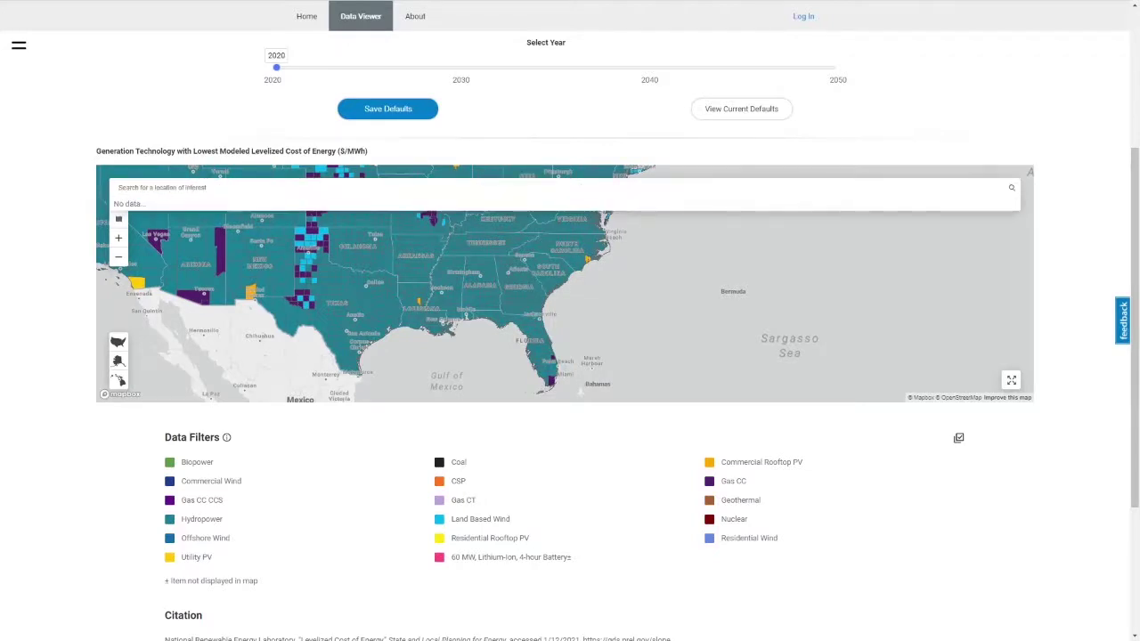
type("Rockdale")
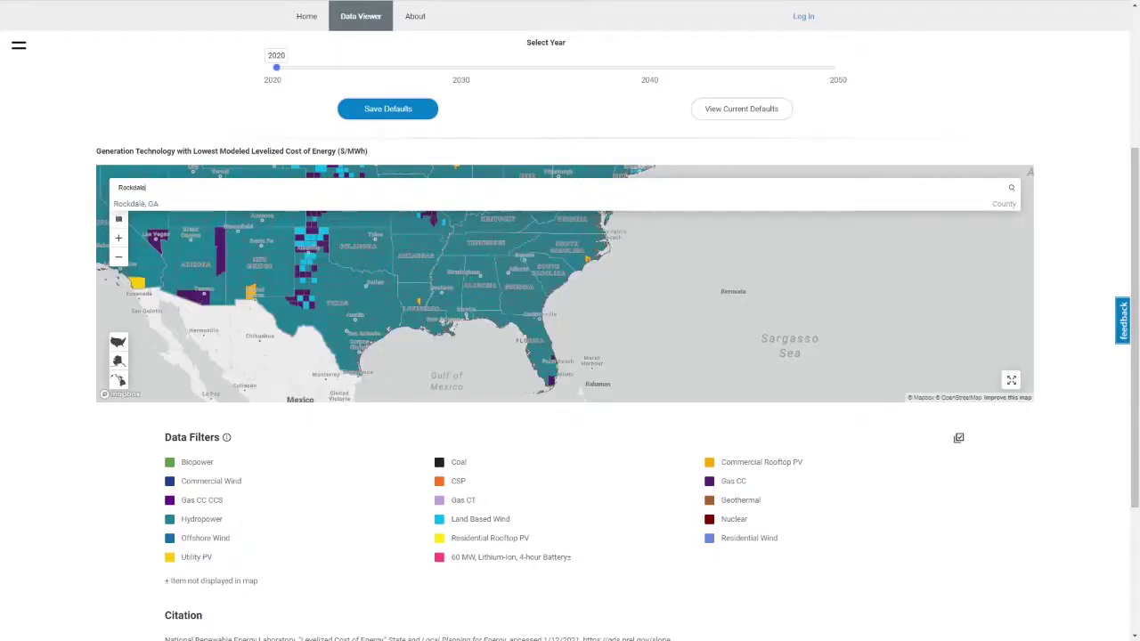
left_click(142, 204)
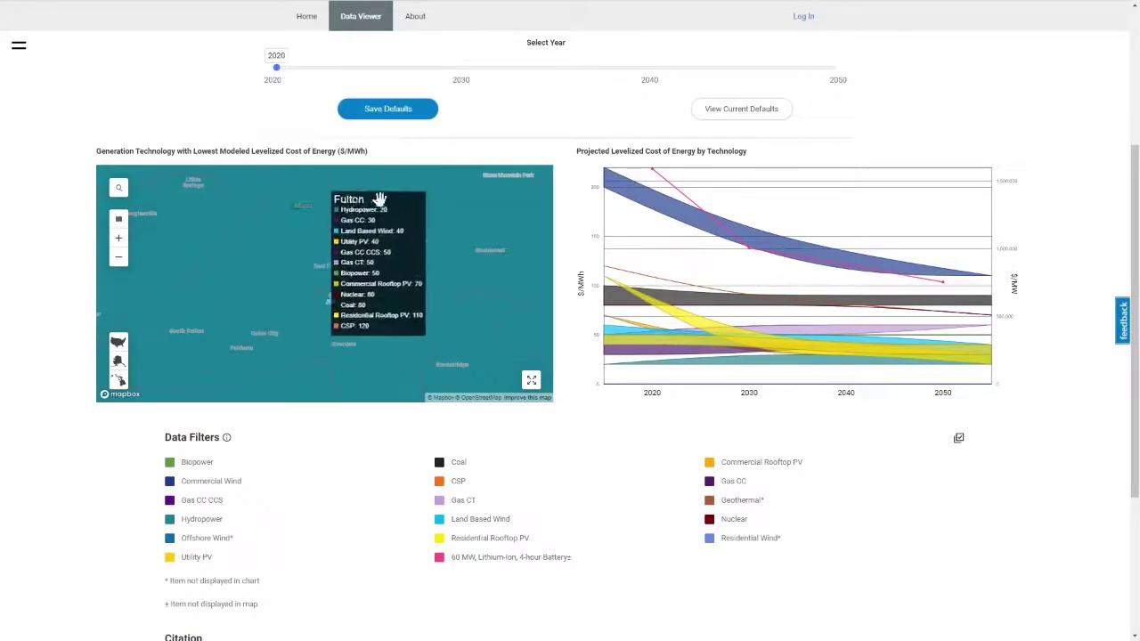
mouse_move(610, 183)
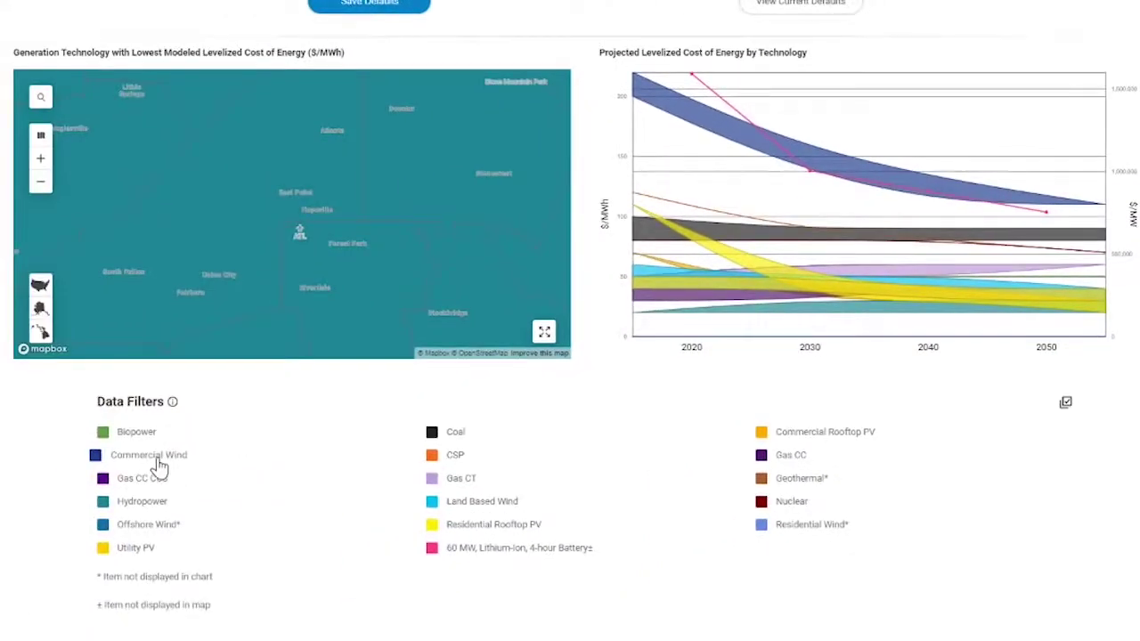
- Toggle off Commercial Wind and Residential Rooftop PV in the chart's Data Filters
left_click(158, 460)
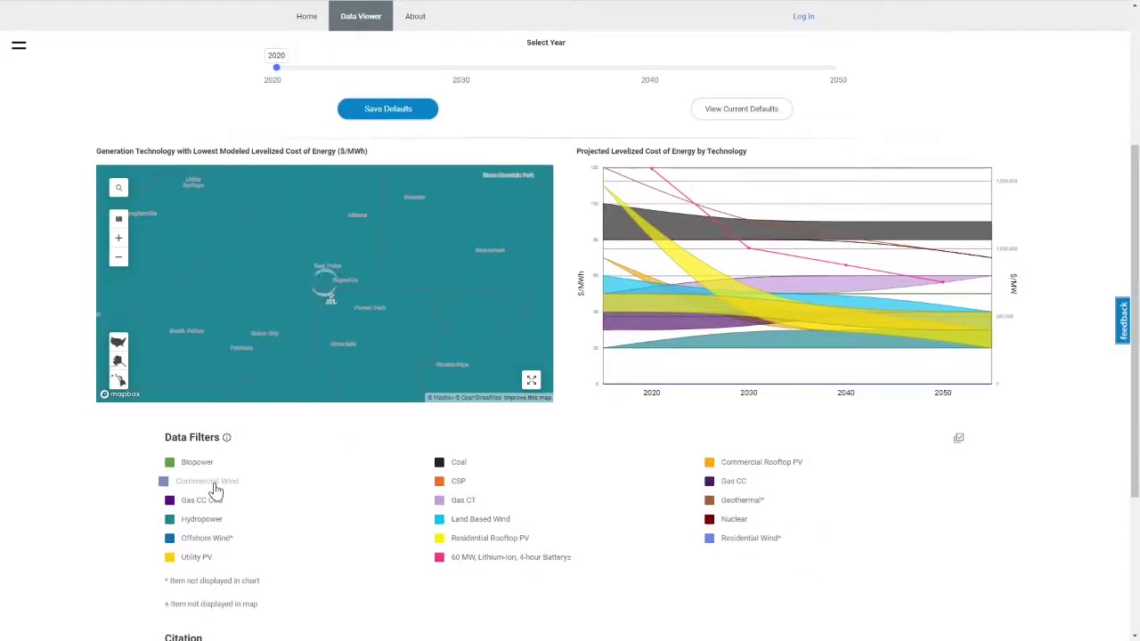
left_click(441, 540)
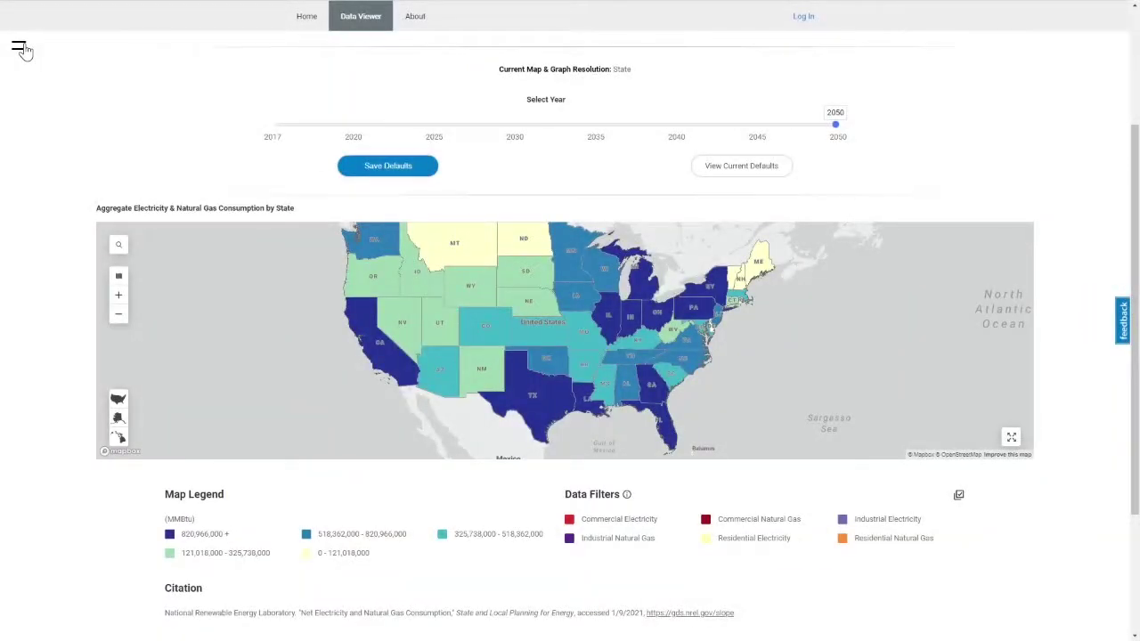
- Load the Aggregate Renewable Energy layer, select Florida, and read its technology generation bars
left_click(20, 47)
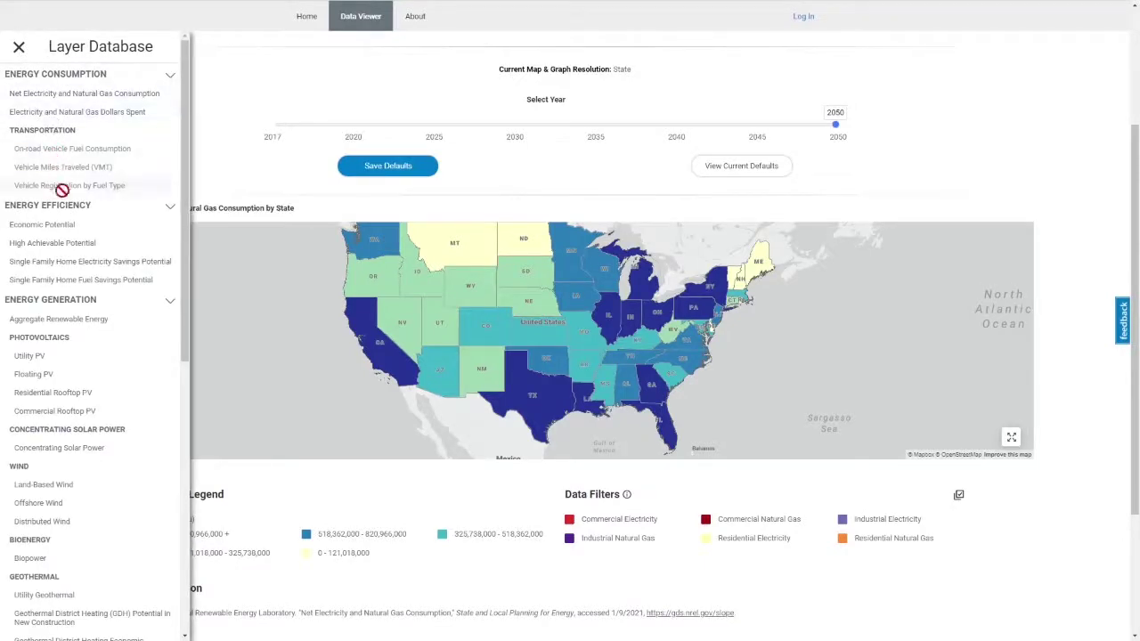
left_click(58, 319)
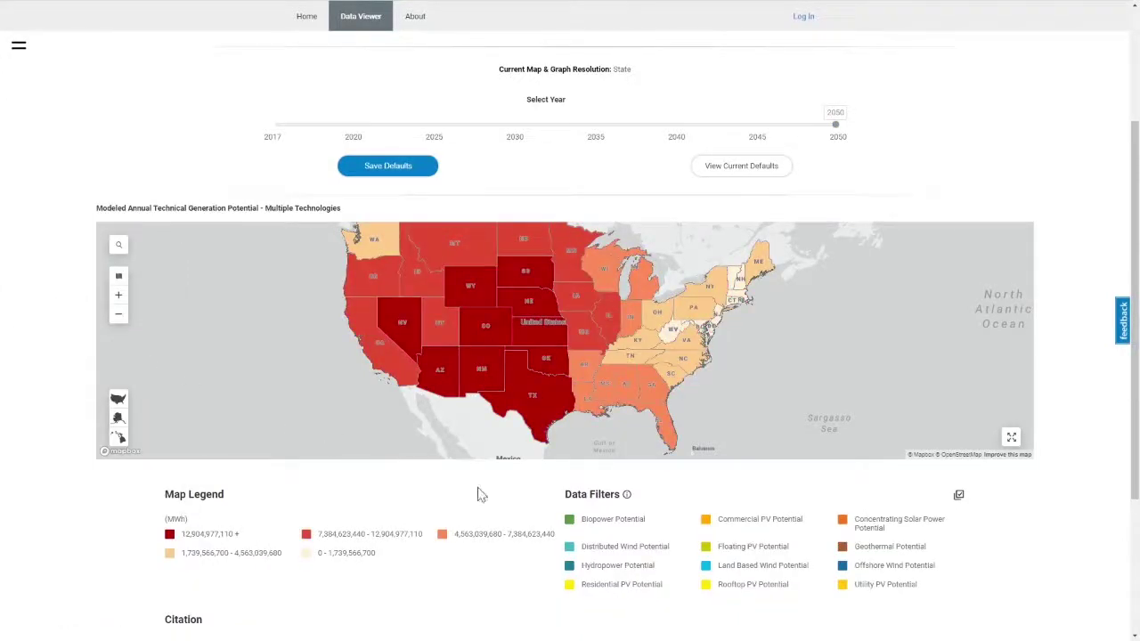
left_click(665, 420)
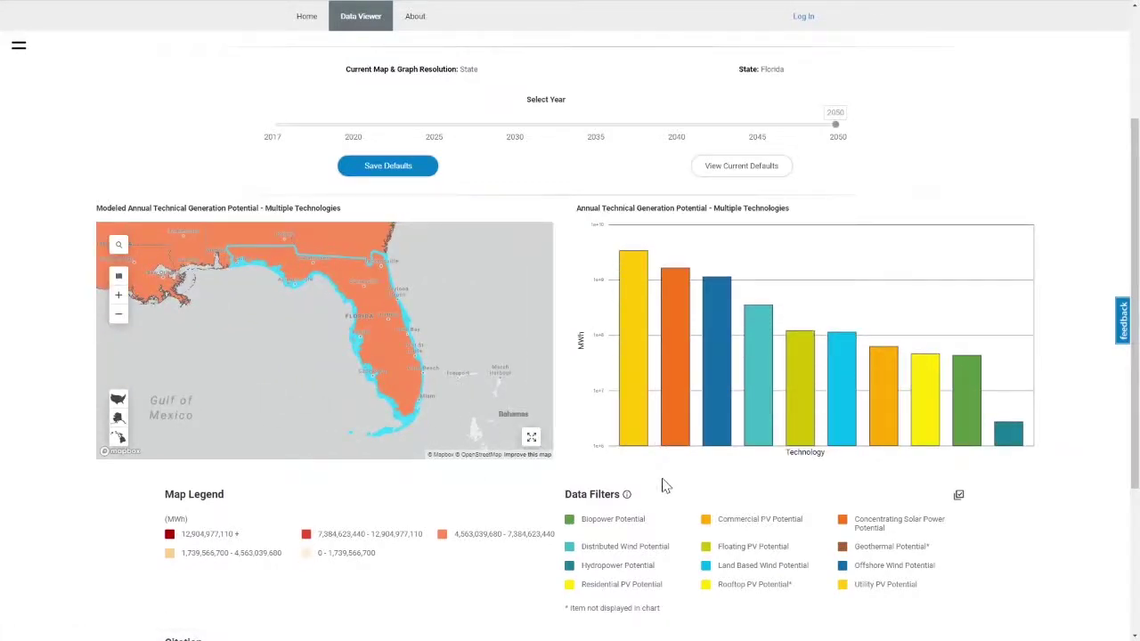
mouse_move(633, 414)
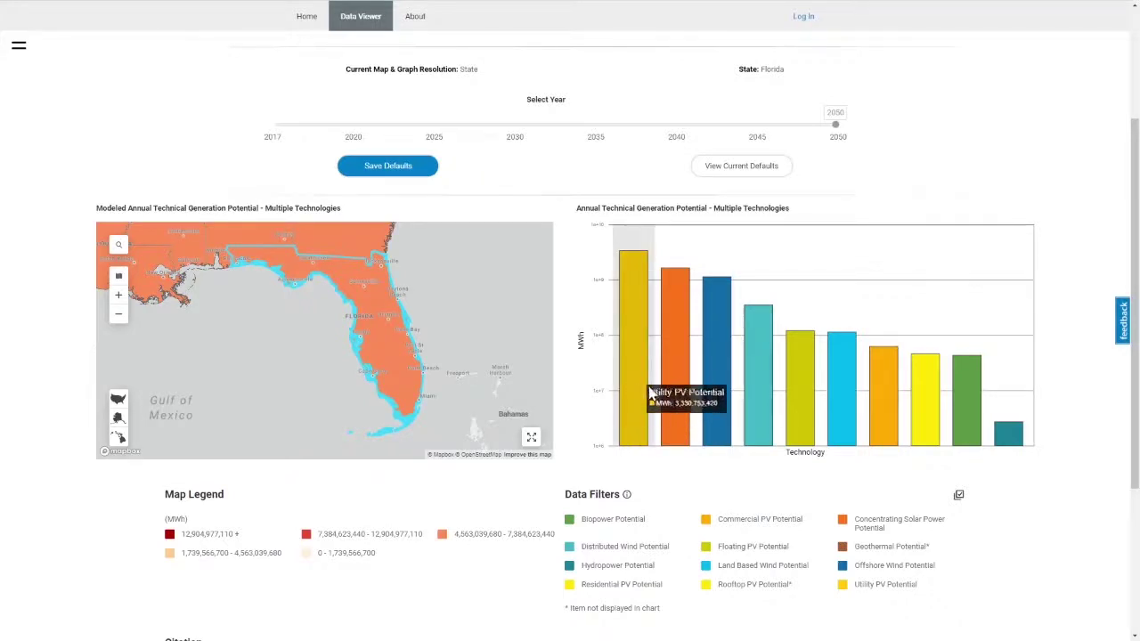
mouse_move(668, 395)
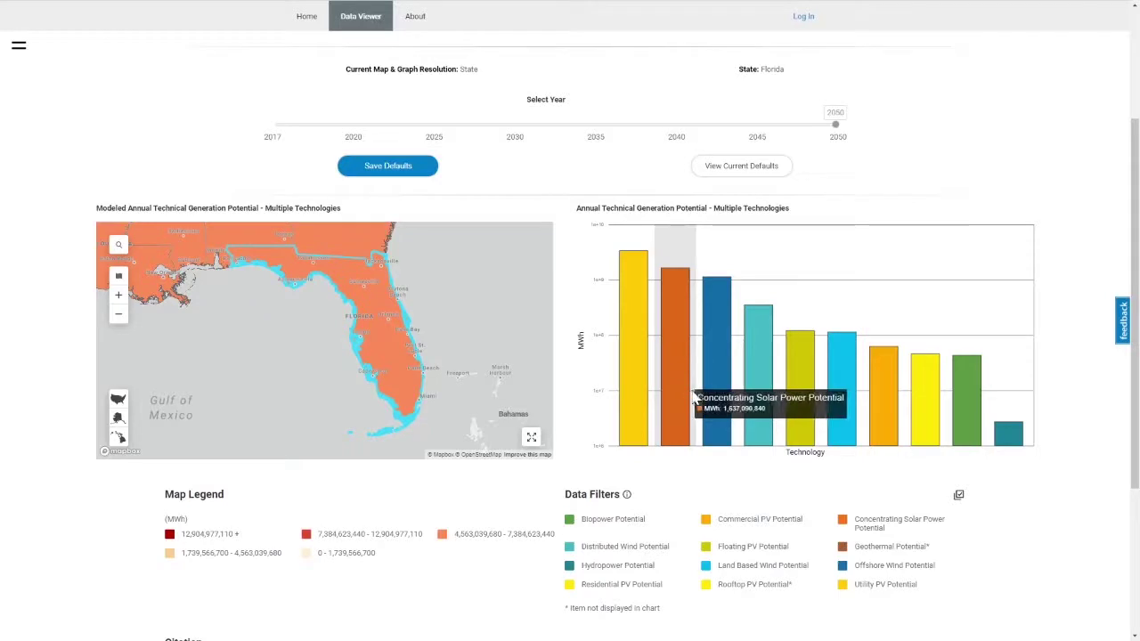
mouse_move(708, 396)
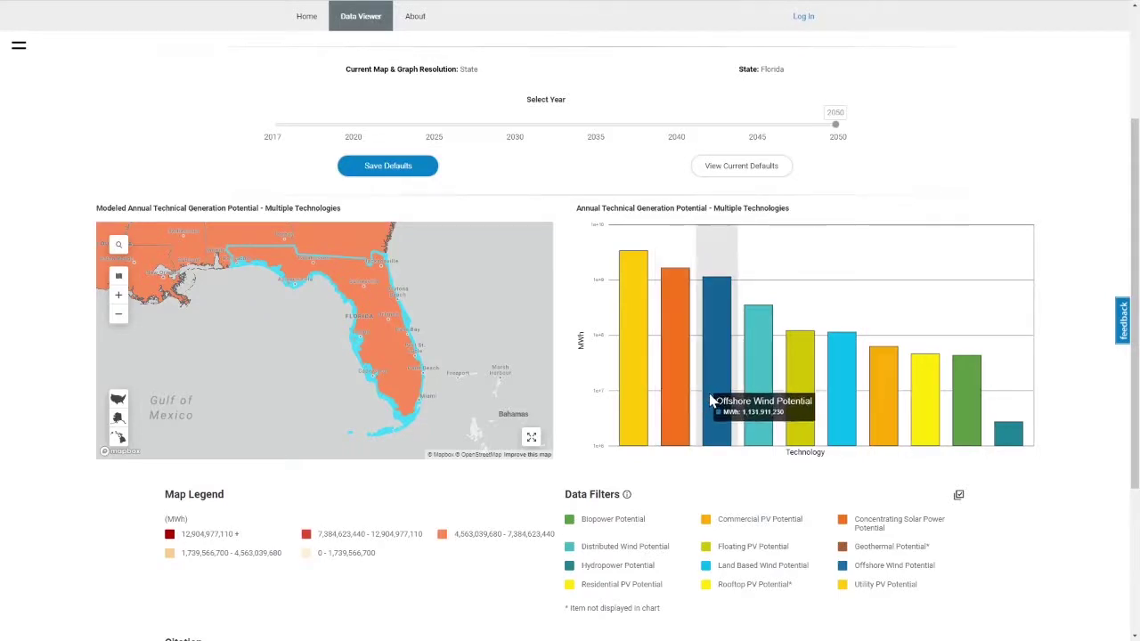
- Switch to County resolution, load the Levelized Cost of Energy layer, and select Palm Beach County
left_click(120, 281)
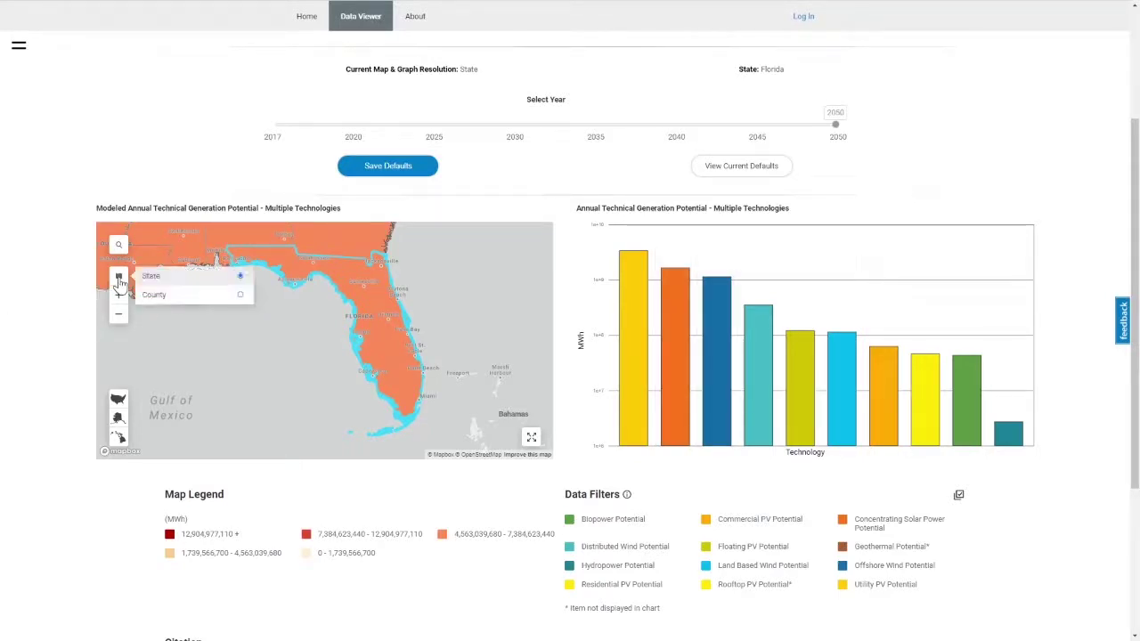
left_click(169, 294)
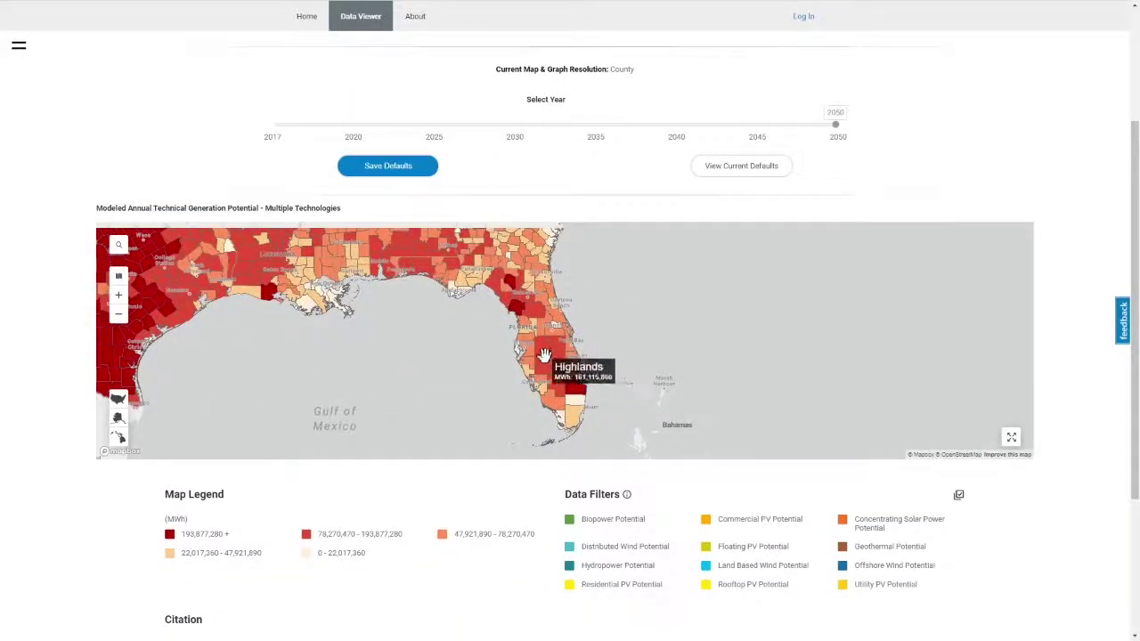
left_click(19, 46)
scroll(178, 463, "down", 5)
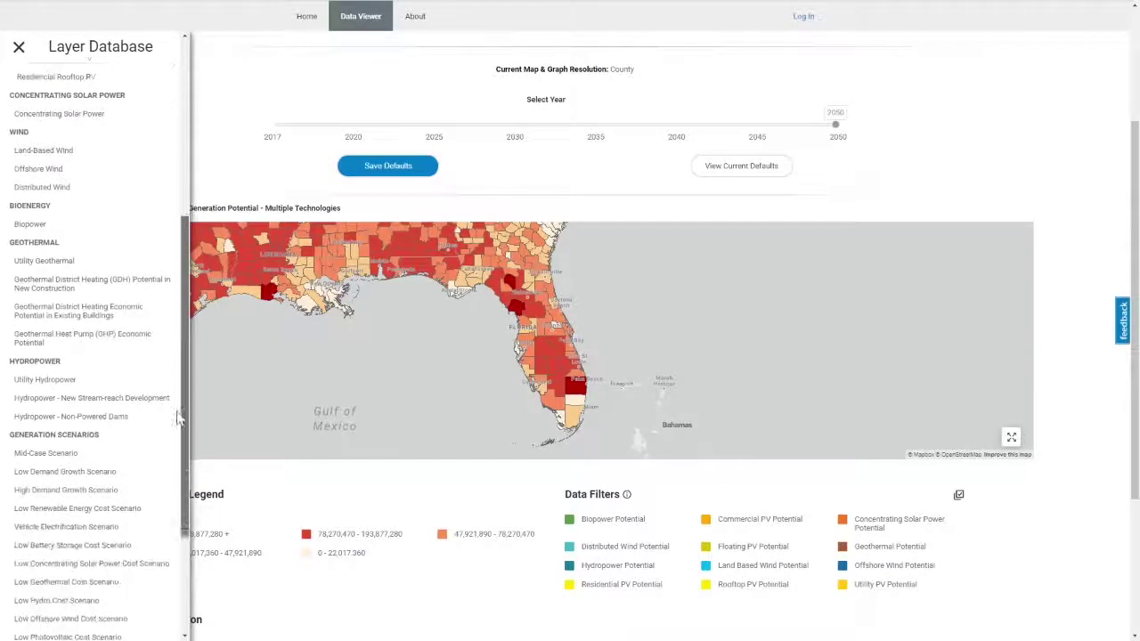
scroll(178, 463, "down", 2)
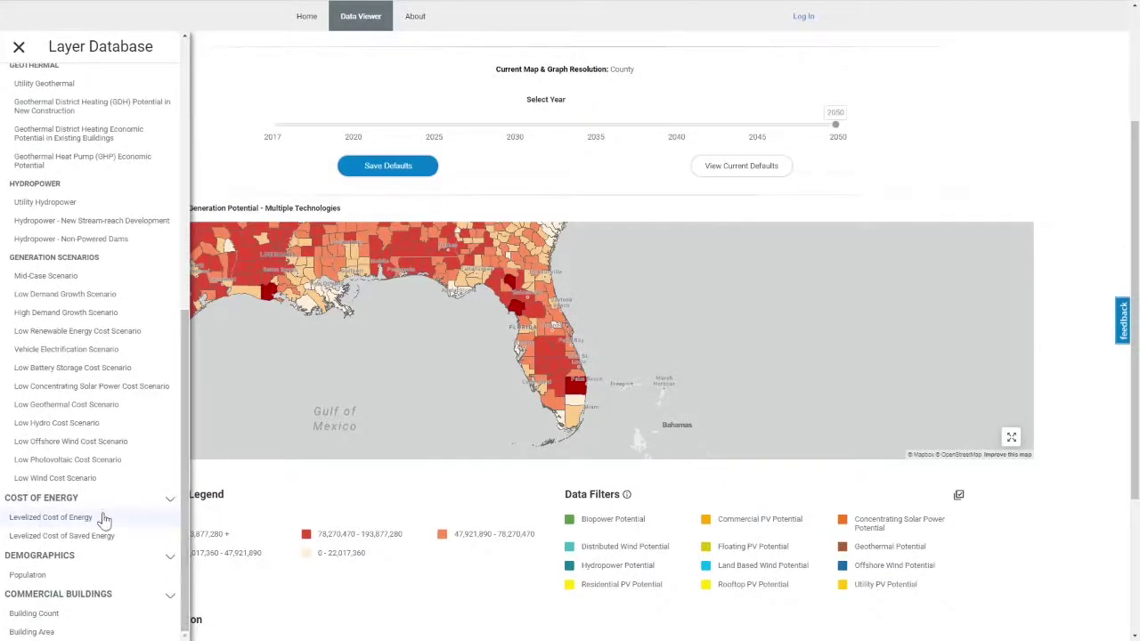
left_click(51, 518)
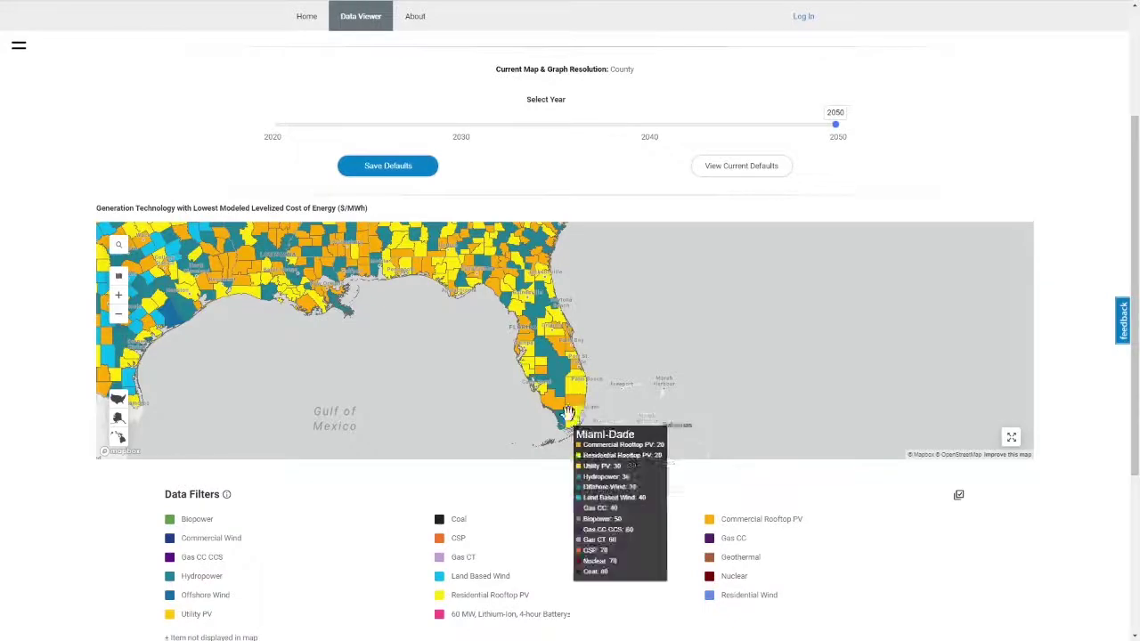
left_click(579, 389)
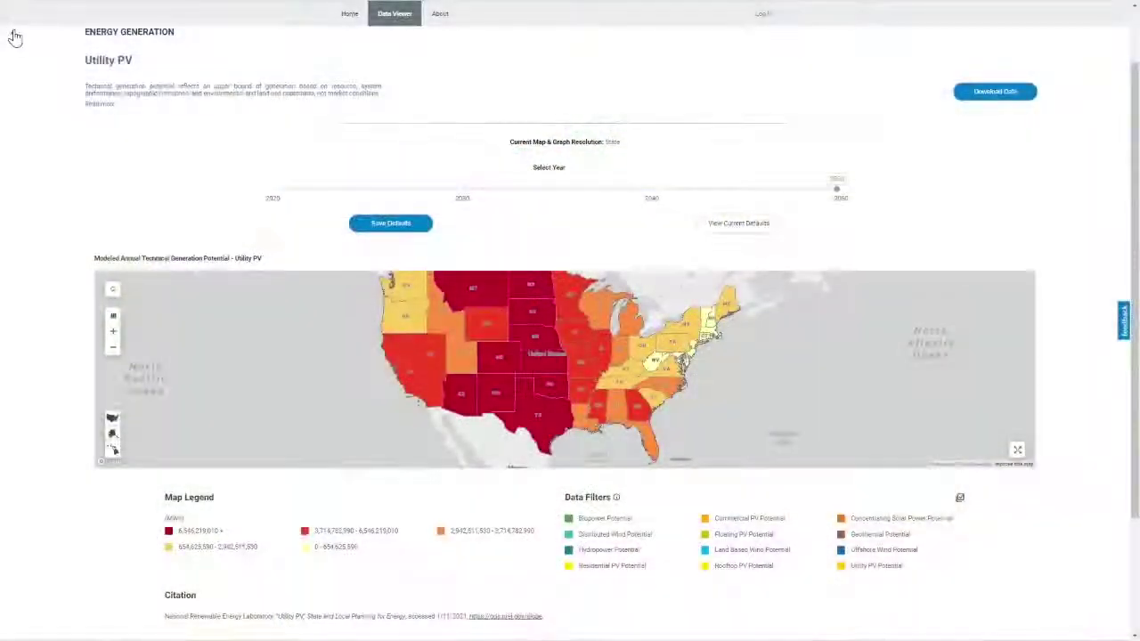
- Load the Economic Potential layer for Colorado, then chart Morris and Sussex counties, New Jersey
left_click(15, 37)
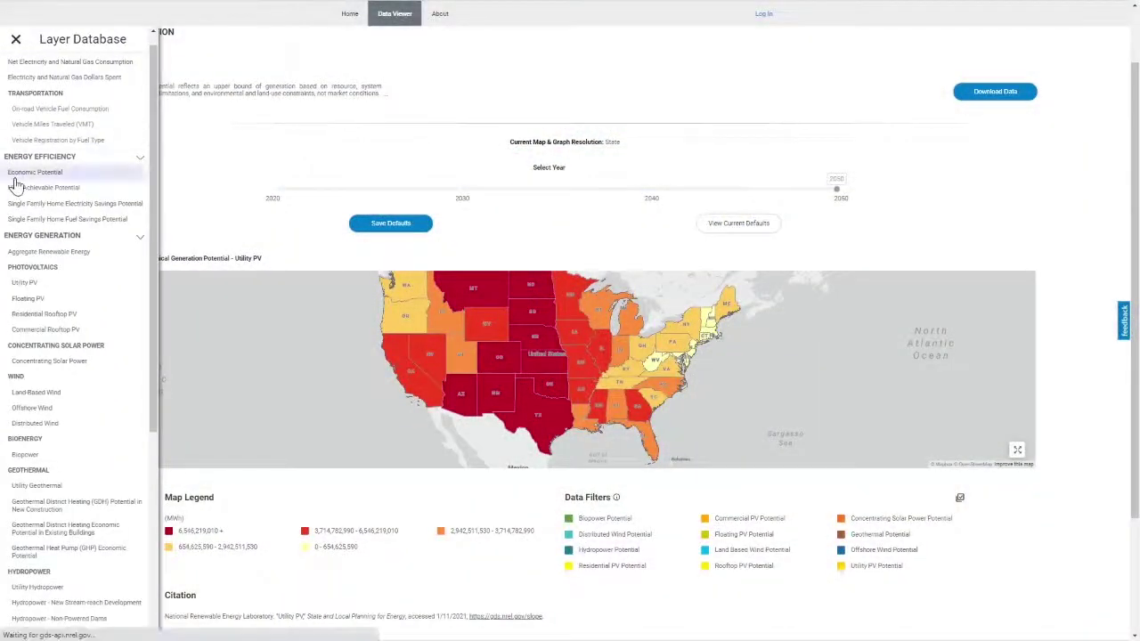
left_click(16, 177)
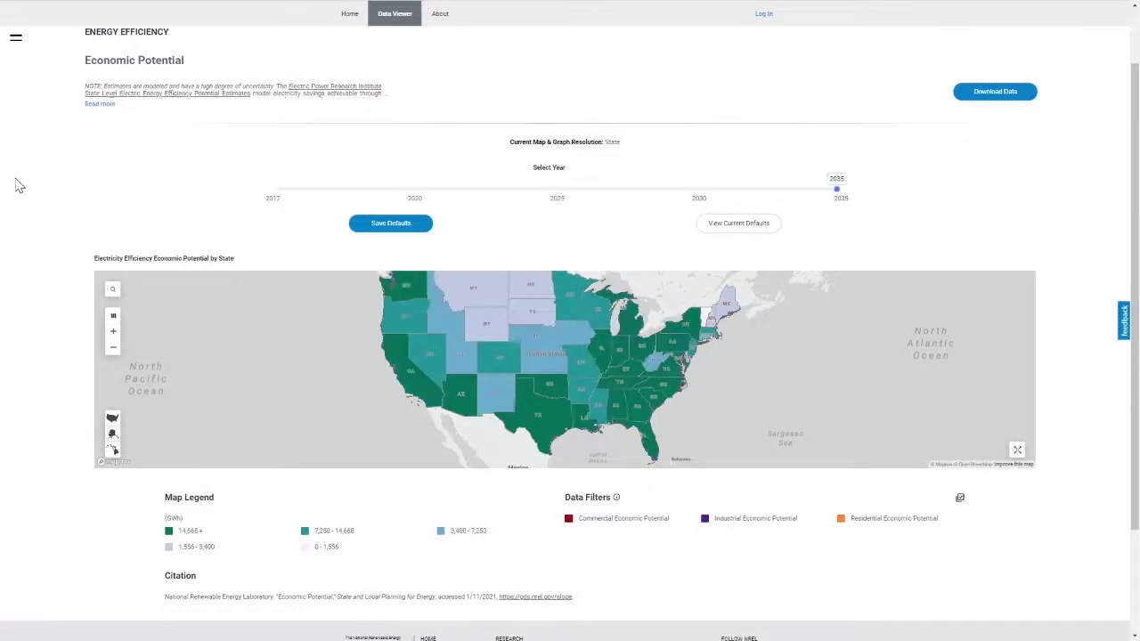
left_click(508, 357)
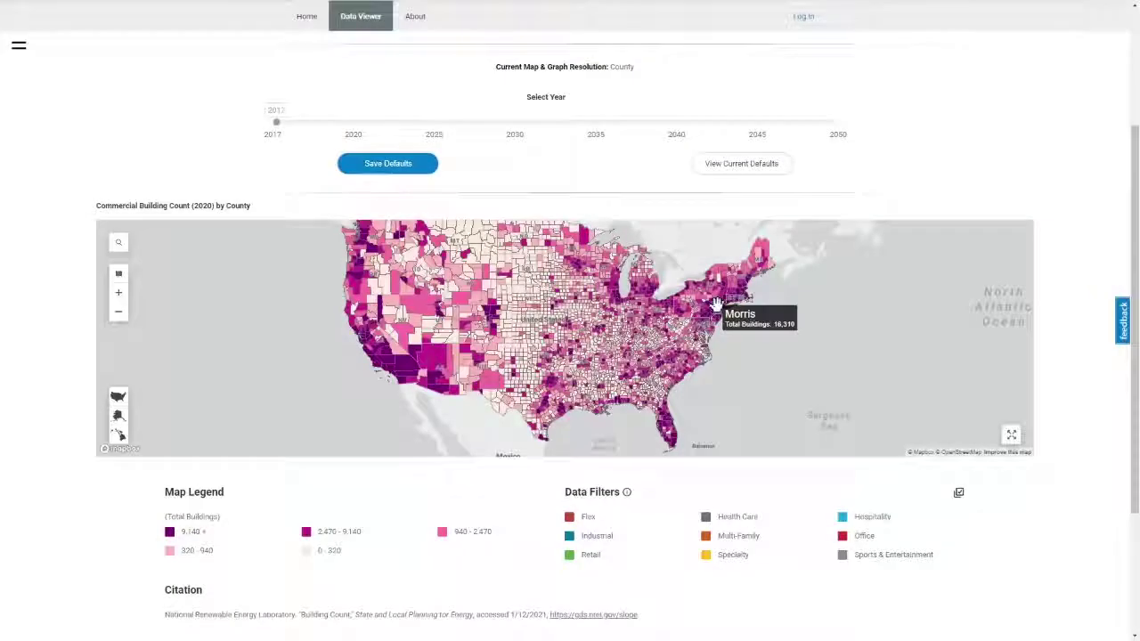
left_click(720, 313)
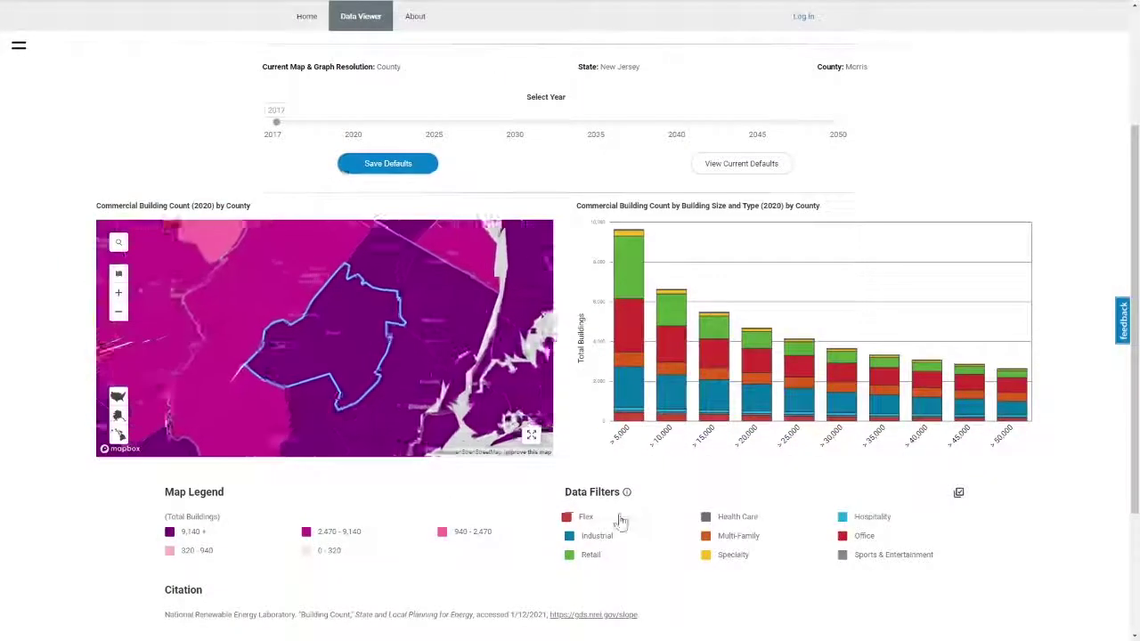
left_click(290, 274)
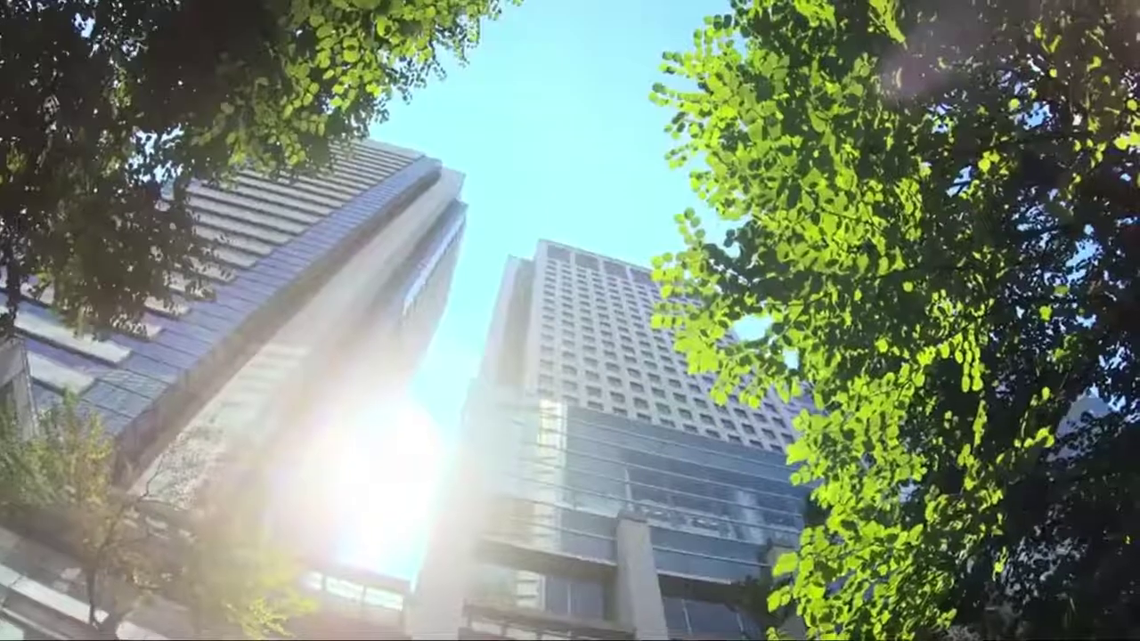